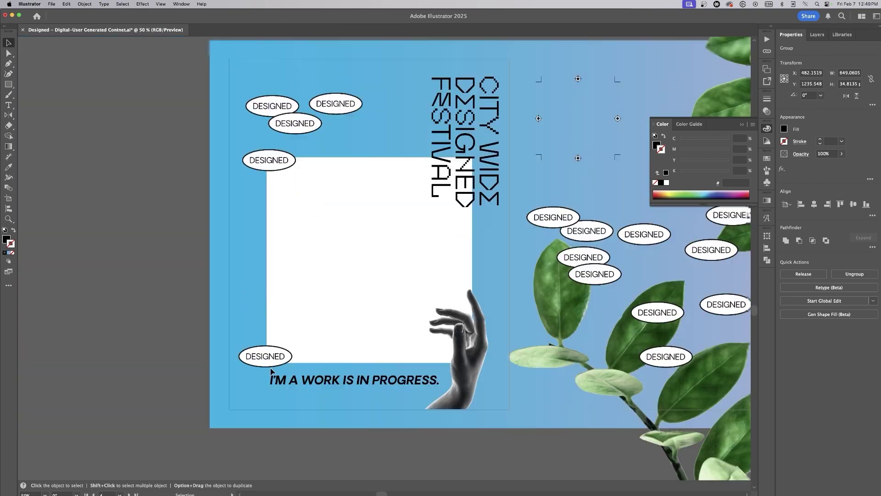
Step: Change the vertical "I'm attending" text beside the white frame in the red layout to all capitals
{"action": "key", "text": "super+minus"}
{"action": "scroll", "coordinate": [272, 370], "scroll_direction": "up", "scroll_amount": 10}
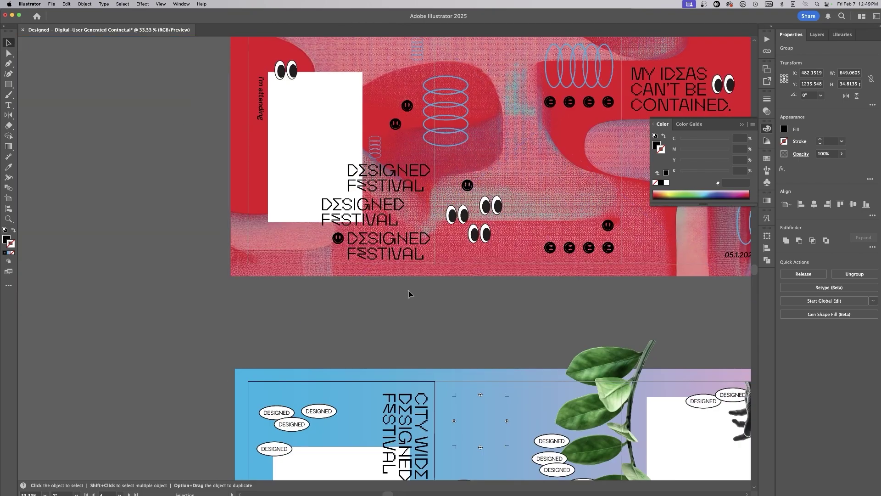
{"action": "left_click", "coordinate": [262, 109]}
{"action": "key", "text": "super+t"}
{"action": "scroll", "coordinate": [436, 183], "scroll_direction": "right", "scroll_amount": 10}
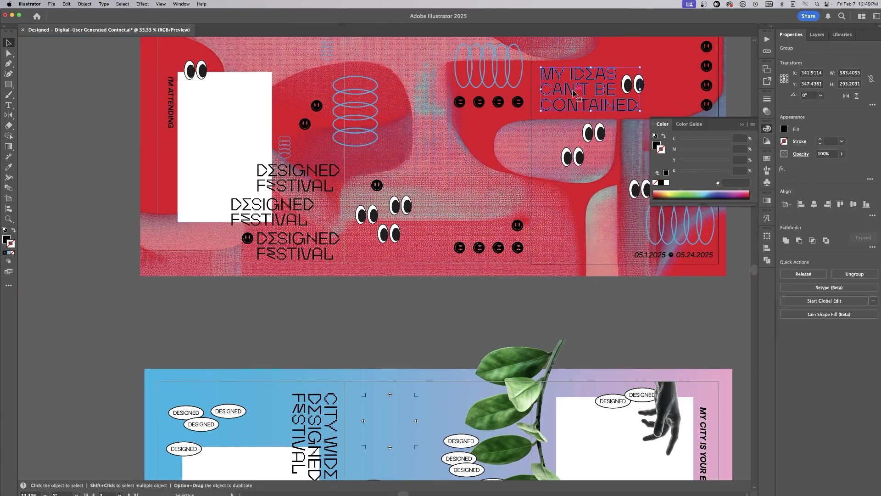
{"action": "left_click", "coordinate": [599, 258]}
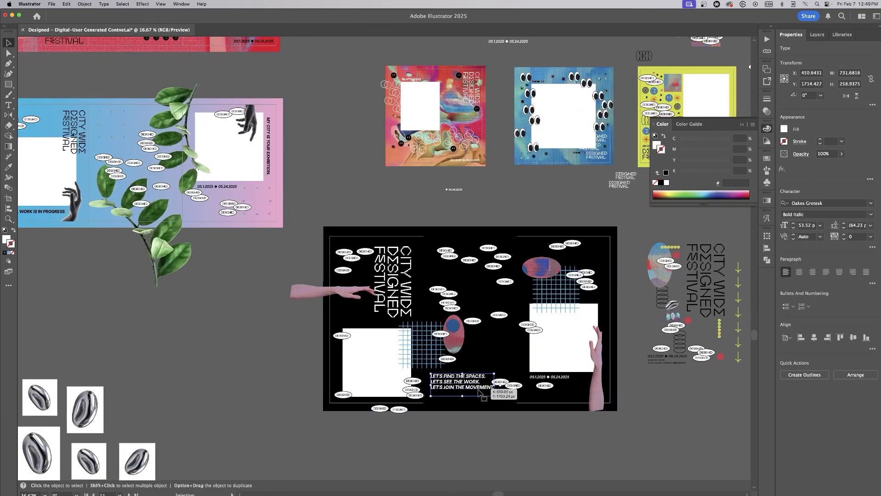
{"action": "key", "text": "super+equal"}
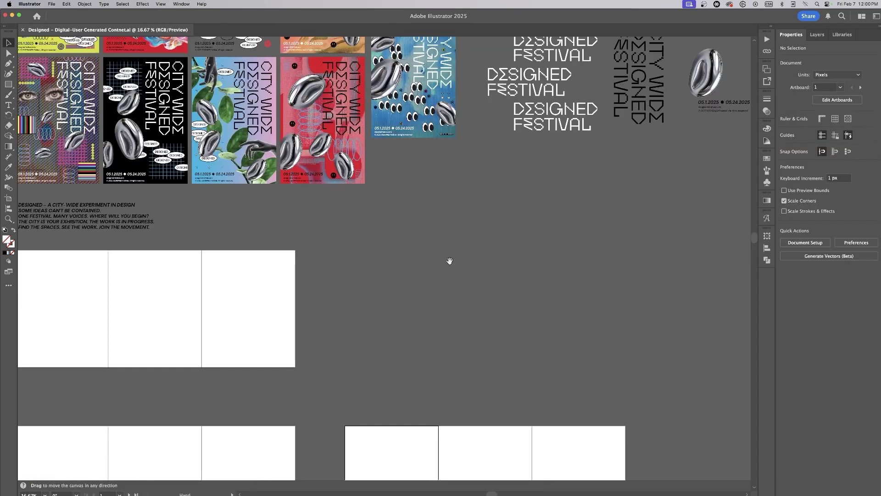
Step: Duplicate the red festival poster beside the three blank adjoining artboards and release the copy's clipping mask
{"action": "scroll", "coordinate": [448, 260], "scroll_direction": "left", "scroll_amount": 5}
{"action": "scroll", "coordinate": [449, 260], "scroll_direction": "up", "scroll_amount": 3}
{"action": "left_click_drag", "start_coordinate": [468, 235], "coordinate": [528, 417]}
{"action": "left_click", "coordinate": [84, 4]}
{"action": "mouse_move", "coordinate": [118, 310]}
{"action": "left_click", "coordinate": [177, 319]}
Step: Delete the released mask shape and move the red background image beside the separated poster elements
{"action": "left_click", "coordinate": [551, 318]}
{"action": "key", "text": "Delete"}
{"action": "scroll", "coordinate": [597, 322], "scroll_direction": "right", "scroll_amount": 1}
{"action": "left_click_drag", "start_coordinate": [509, 299], "coordinate": [616, 301]}
Step: Draw a rectangle about 3384 × 1494 px around the three artboards and a portrait frame about 546 × 868 px inside the first
{"action": "left_click", "coordinate": [332, 334]}
{"action": "scroll", "coordinate": [332, 335], "scroll_direction": "down", "scroll_amount": 3}
{"action": "key", "text": "m"}
{"action": "left_click_drag", "start_coordinate": [425, 370], "coordinate": [419, 370]}
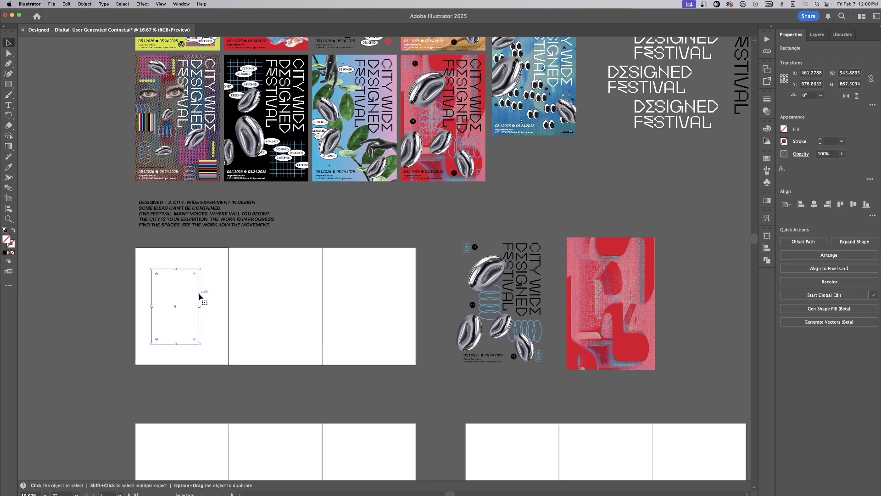
{"action": "left_click_drag", "start_coordinate": [199, 294], "coordinate": [192, 290]}
Step: Fill both rectangles with dark red and recolour the small portrait frame muted pink
{"action": "left_click", "coordinate": [263, 370], "text": "shift"}
{"action": "double_click", "coordinate": [6, 239]}
{"action": "left_click", "coordinate": [420, 228]}
{"action": "left_click", "coordinate": [533, 190]}
{"action": "left_click", "coordinate": [187, 298]}
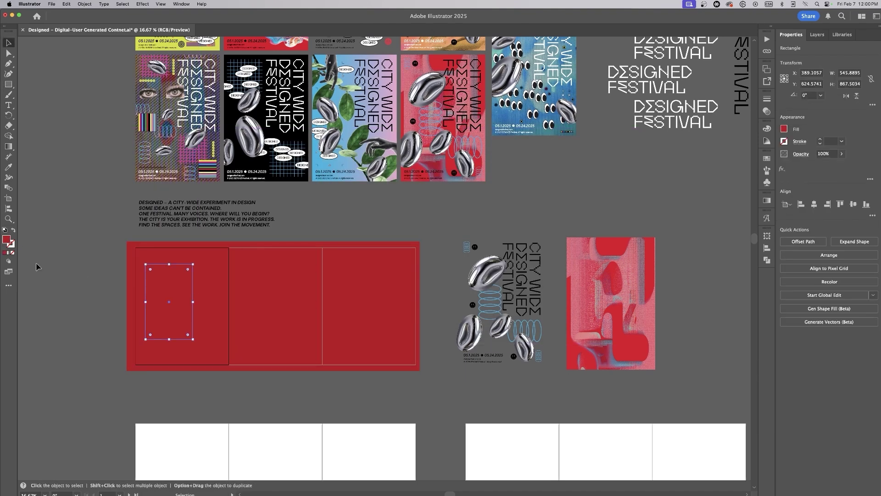
{"action": "double_click", "coordinate": [6, 239]}
{"action": "left_click", "coordinate": [358, 224]}
{"action": "left_click", "coordinate": [533, 190]}
Step: Centre the small frame vertically on the large rectangle and cut it out with the Exclude pathfinder
{"action": "left_click", "coordinate": [368, 266], "text": "shift"}
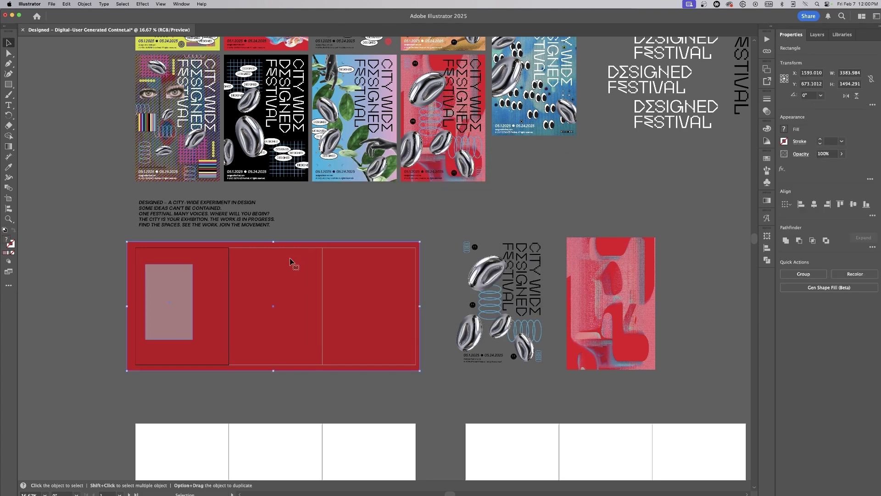
{"action": "left_click", "coordinate": [167, 297]}
{"action": "key", "text": "super+alt+a"}
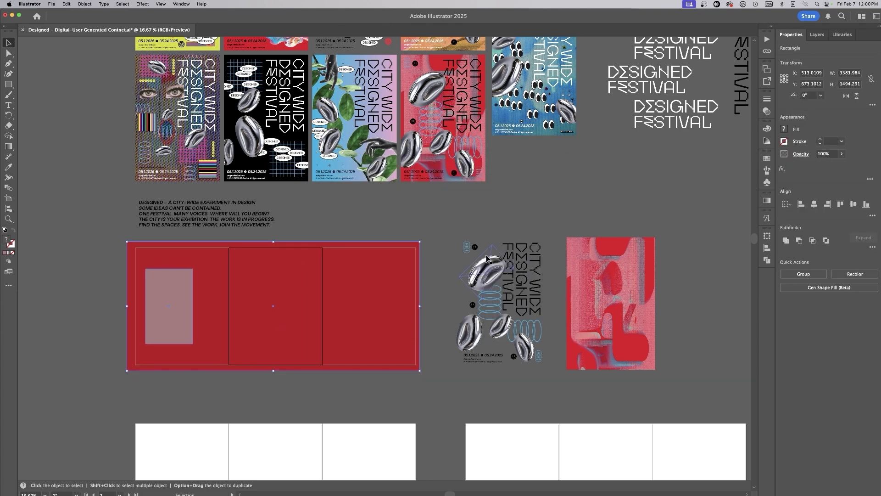
{"action": "left_click", "coordinate": [825, 242]}
{"action": "left_click", "coordinate": [69, 307]}
Step: Move the red background image onto the artboards and rotate it 90°
{"action": "left_click_drag", "start_coordinate": [617, 322], "coordinate": [224, 366]}
{"action": "left_click_drag", "start_coordinate": [172, 278], "coordinate": [150, 374]}
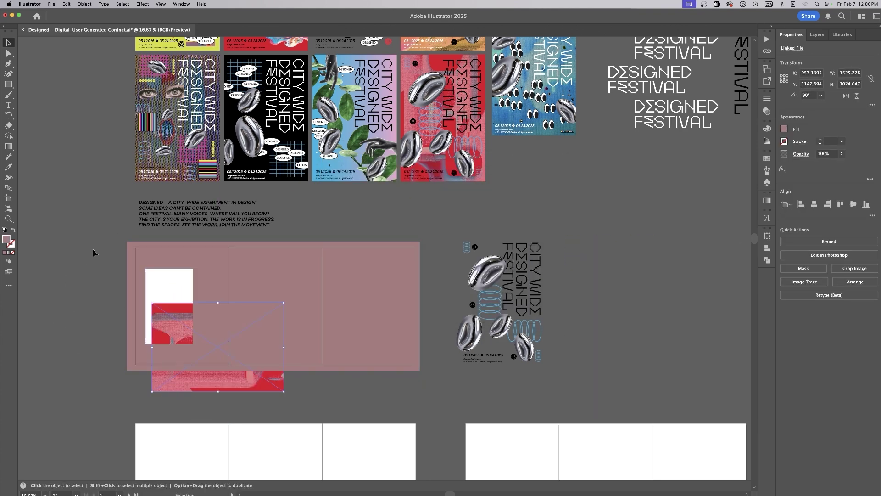
Step: Remove the compound frame's fill and give it a thicker green stroke in colour 7DA87D
{"action": "left_click", "coordinate": [13, 252]}
{"action": "left_click", "coordinate": [11, 245]}
{"action": "left_click", "coordinate": [4, 253]}
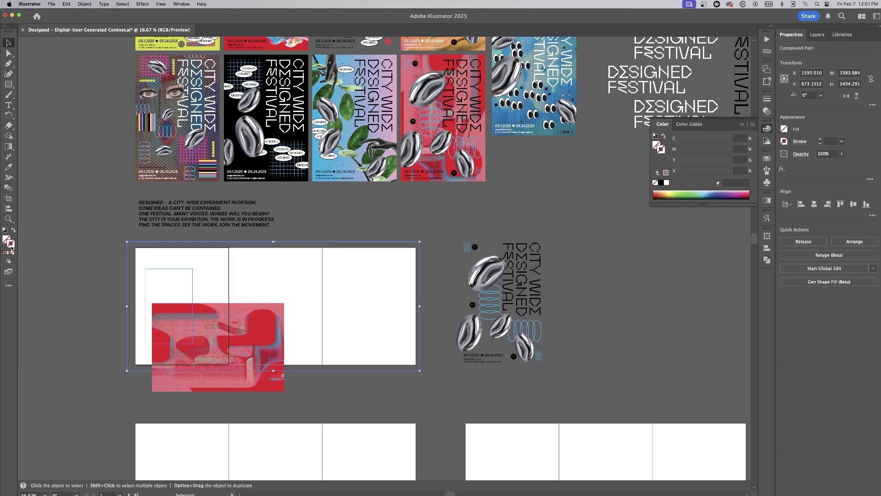
{"action": "double_click", "coordinate": [11, 245]}
{"action": "left_click", "coordinate": [451, 259]}
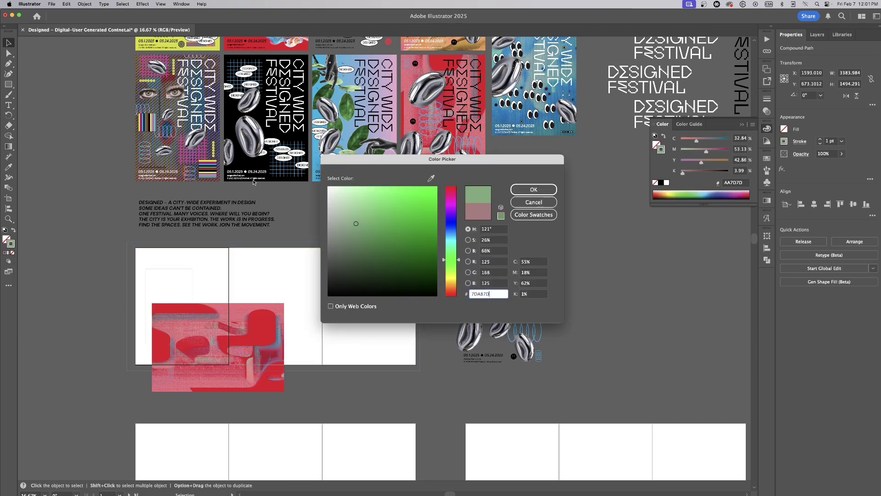
{"action": "key", "text": "Return"}
{"action": "left_click", "coordinate": [821, 140]}
{"action": "left_click", "coordinate": [820, 140]}
Step: Enlarge the red background image across the artboards and move the festival tagline text beneath the blue poster
{"action": "left_click_drag", "start_coordinate": [250, 341], "coordinate": [215, 273]}
{"action": "left_click_drag", "start_coordinate": [249, 324], "coordinate": [429, 397]}
{"action": "mouse_move", "coordinate": [226, 226]}
{"action": "left_mouse_down"}
{"action": "mouse_move", "coordinate": [612, 168]}
{"action": "mouse_move", "coordinate": [595, 173]}
{"action": "left_mouse_up"}
Step: Reposition the red background image and stretch it to about 3608 × 2245 px so it covers the whole green frame
{"action": "key", "text": "super+minus"}
{"action": "scroll", "coordinate": [352, 291], "scroll_direction": "down", "scroll_amount": 2}
{"action": "scroll", "coordinate": [352, 291], "scroll_direction": "left", "scroll_amount": 2}
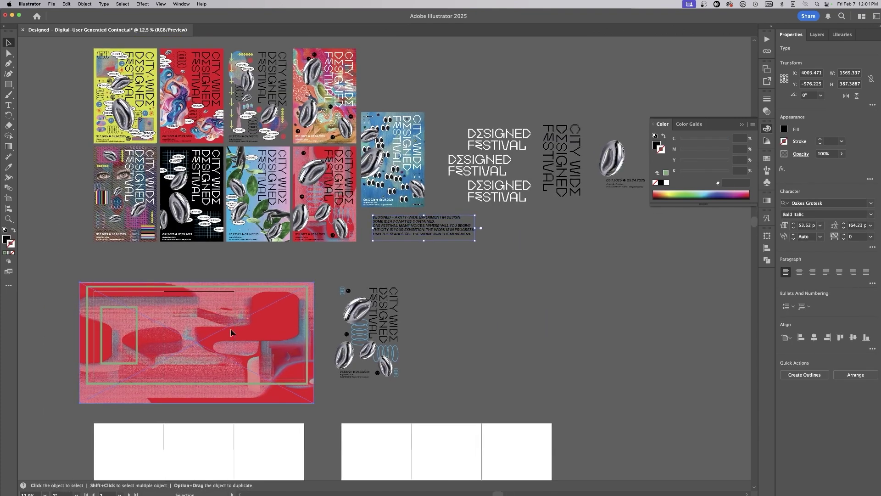
{"action": "left_click_drag", "start_coordinate": [232, 331], "coordinate": [232, 325]}
{"action": "left_click_drag", "start_coordinate": [196, 276], "coordinate": [196, 261]}
{"action": "left_click_drag", "start_coordinate": [197, 396], "coordinate": [197, 409]}
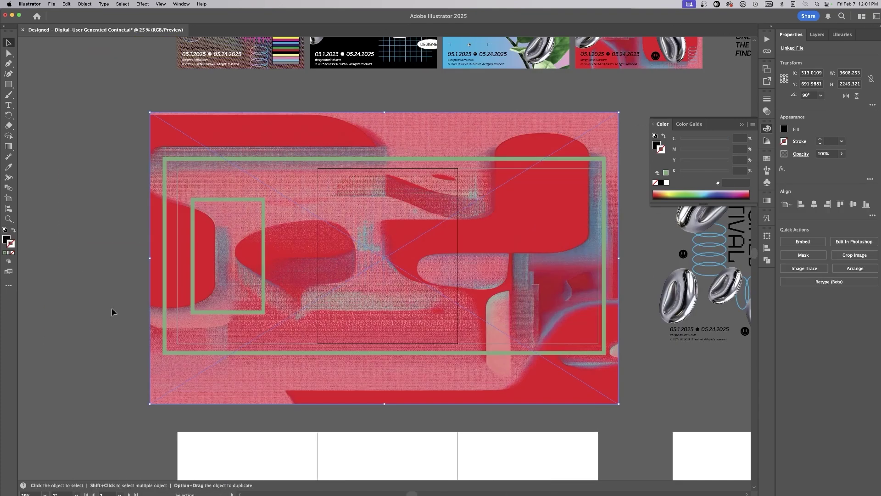
{"action": "key", "text": "super+plus"}
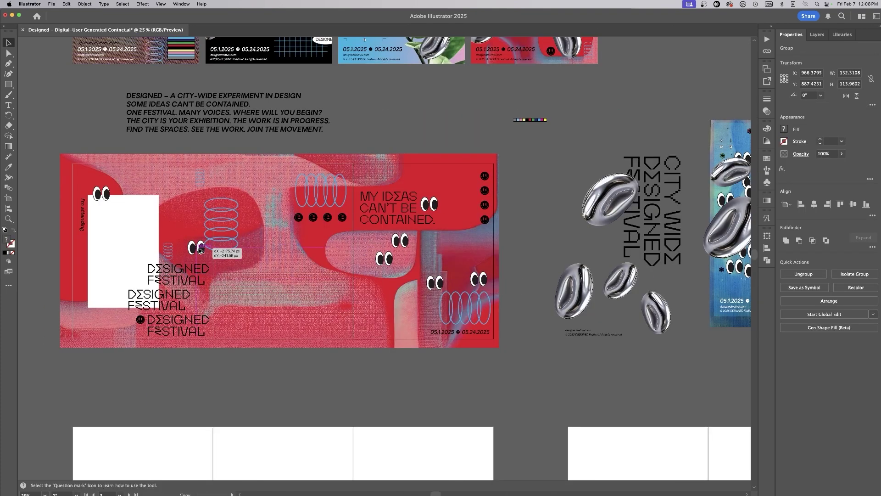
Step: Reposition the cartoon eyes and place the silver bean shapes across the panels of the red layout
{"action": "left_click_drag", "start_coordinate": [250, 319], "coordinate": [258, 298]}
{"action": "left_click_drag", "start_coordinate": [611, 201], "coordinate": [319, 276]}
{"action": "left_click_drag", "start_coordinate": [346, 301], "coordinate": [363, 310]}
{"action": "left_click_drag", "start_coordinate": [326, 291], "coordinate": [324, 294]}
{"action": "left_click_drag", "start_coordinate": [656, 312], "coordinate": [590, 213]}
{"action": "left_click_drag", "start_coordinate": [583, 293], "coordinate": [457, 251]}
{"action": "left_click", "coordinate": [470, 128]}
Step: Arrange the decorative elements on the neighbouring three-panel layout
{"action": "scroll", "coordinate": [544, 292], "scroll_direction": "down", "scroll_amount": 2}
{"action": "left_click_drag", "start_coordinate": [328, 178], "coordinate": [183, 195]}
{"action": "left_click", "coordinate": [334, 239], "text": "super"}
{"action": "left_click_drag", "start_coordinate": [307, 206], "coordinate": [342, 271]}
{"action": "left_click_drag", "start_coordinate": [293, 207], "coordinate": [192, 181]}
{"action": "left_click_drag", "start_coordinate": [278, 205], "coordinate": [237, 241]}
{"action": "left_click", "coordinate": [297, 178]}
{"action": "left_click_drag", "start_coordinate": [298, 179], "coordinate": [251, 140]}
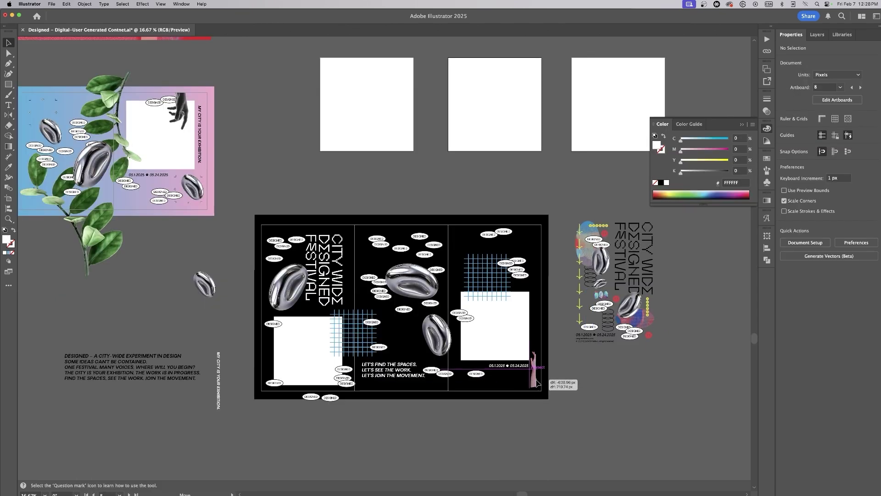
Step: Place a pink arm reaching in horizontally from the left edge of the black layout and bring it to the front
{"action": "left_click_drag", "start_coordinate": [528, 363], "coordinate": [244, 362]}
{"action": "left_click", "coordinate": [607, 414]}
{"action": "left_click", "coordinate": [84, 4]}
{"action": "mouse_move", "coordinate": [87, 16]}
{"action": "left_click_drag", "start_coordinate": [258, 302], "coordinate": [320, 306]}
{"action": "left_click", "coordinate": [191, 41]}
{"action": "left_click", "coordinate": [498, 320]}
{"action": "left_click", "coordinate": [84, 4]}
{"action": "left_click", "coordinate": [190, 23]}
Step: Adjust the horizontal arm beside the black layout's title, reposition the nearby silver bean and move the loose one further out
{"action": "left_click_drag", "start_coordinate": [237, 315], "coordinate": [265, 292]}
{"action": "left_click_drag", "start_coordinate": [202, 284], "coordinate": [155, 315]}
{"action": "left_click_drag", "start_coordinate": [394, 268], "coordinate": [325, 323]}
{"action": "left_click", "coordinate": [408, 448]}
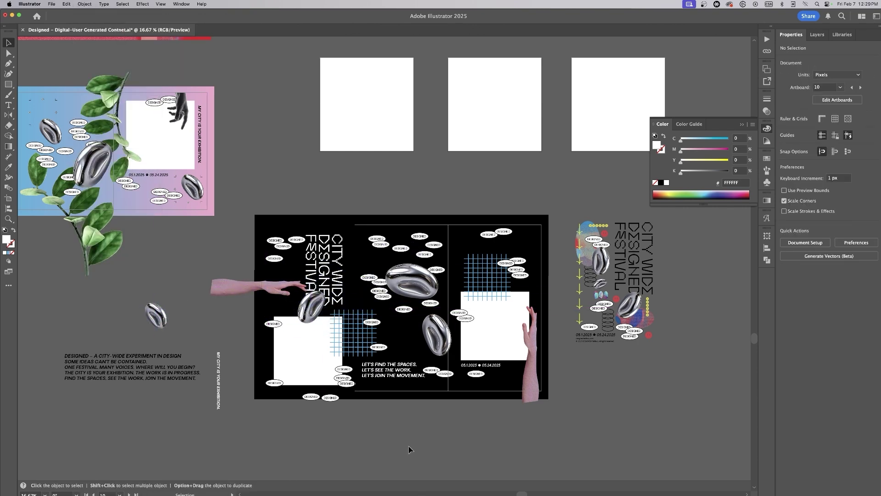
Step: Reposition graphic elements within the black three-panel layout
{"action": "scroll", "coordinate": [408, 449], "scroll_direction": "up", "scroll_amount": 1}
{"action": "left_click_drag", "start_coordinate": [560, 314], "coordinate": [443, 309]}
{"action": "left_click_drag", "start_coordinate": [390, 360], "coordinate": [380, 360]}
{"action": "key", "text": "super+equal"}
{"action": "key", "text": "super+equal"}
{"action": "double_click", "coordinate": [383, 258]}
{"action": "left_click_drag", "start_coordinate": [376, 258], "coordinate": [409, 217]}
{"action": "double_click", "coordinate": [465, 437]}
{"action": "left_click", "coordinate": [85, 4]}
{"action": "left_click", "coordinate": [448, 442]}
Step: Move a graphic element of the layout and bring it to the front of the stacking order
{"action": "scroll", "coordinate": [449, 442], "scroll_direction": "up", "scroll_amount": 2}
{"action": "left_click_drag", "start_coordinate": [378, 299], "coordinate": [363, 274]}
{"action": "left_click", "coordinate": [337, 269]}
{"action": "left_click", "coordinate": [85, 4]}
{"action": "mouse_move", "coordinate": [88, 22]}
{"action": "left_click", "coordinate": [190, 23]}
{"action": "left_click", "coordinate": [366, 262]}
{"action": "scroll", "coordinate": [413, 247], "scroll_direction": "right", "scroll_amount": 10}
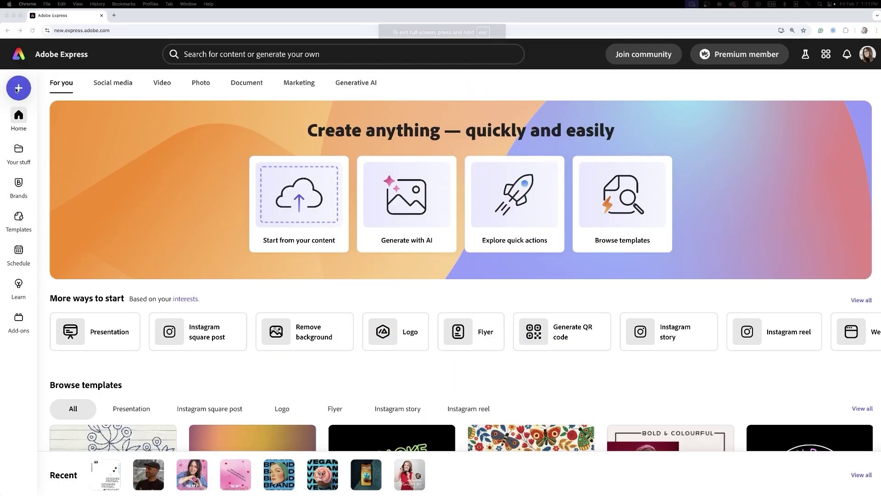
Step: Switch to Adobe Express and start a new file from the red "I'M ATTENDING" design PNG in its original aspect ratio
{"action": "left_click", "coordinate": [20, 93]}
{"action": "left_click", "coordinate": [568, 143]}
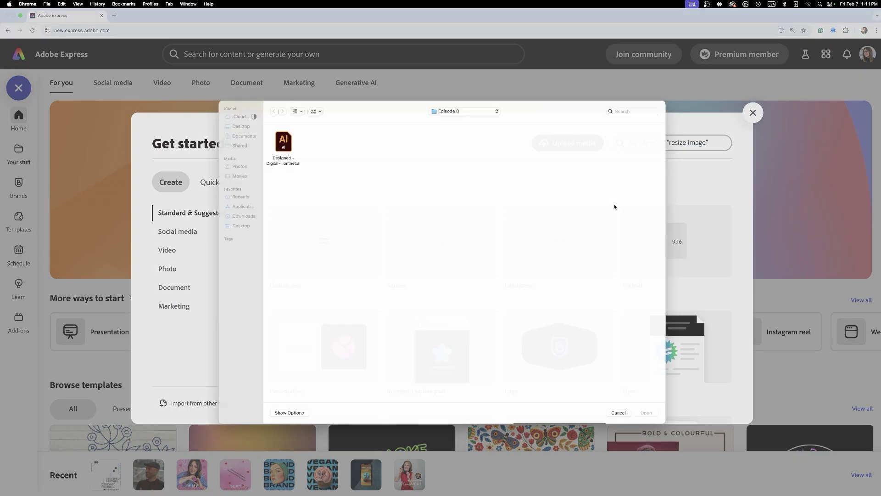
{"action": "left_click", "coordinate": [646, 419]}
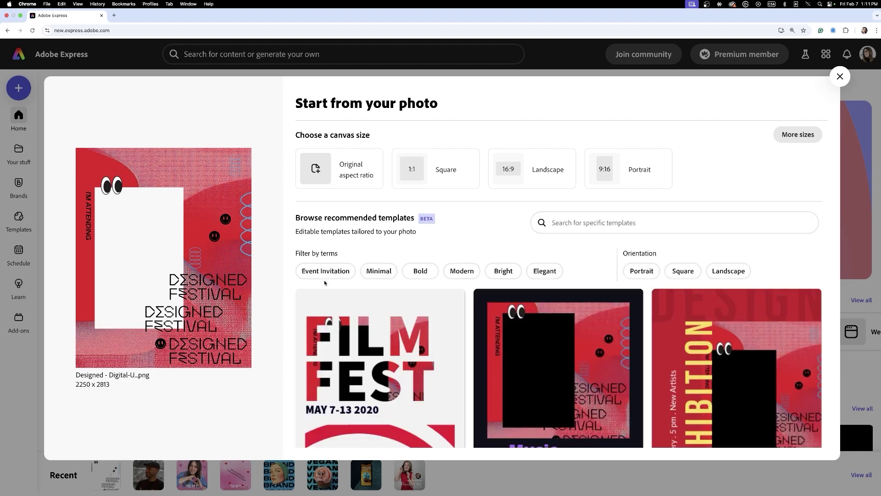
{"action": "left_click", "coordinate": [339, 169]}
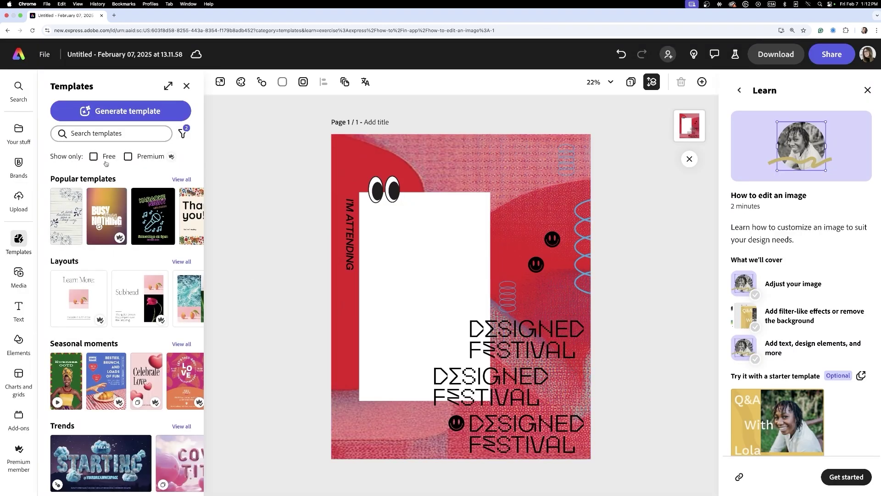
Step: Upload the silver bean PNG ending in 13 and place it, smaller and rotated, over the white frame's upper-right corner
{"action": "left_click", "coordinate": [365, 198]}
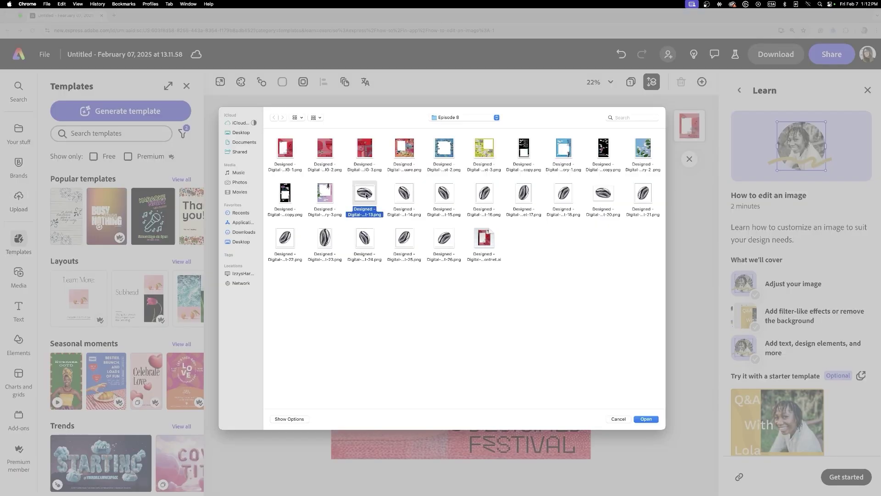
{"action": "key", "text": "Return"}
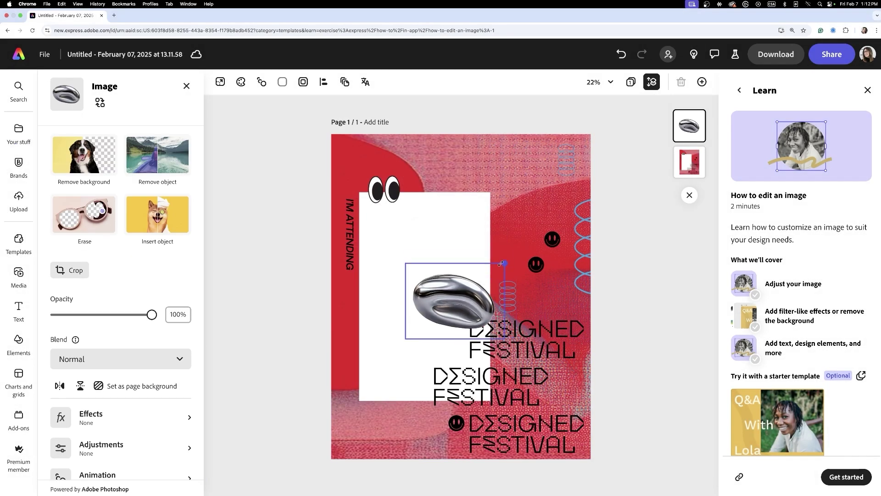
{"action": "left_click", "coordinate": [498, 185]}
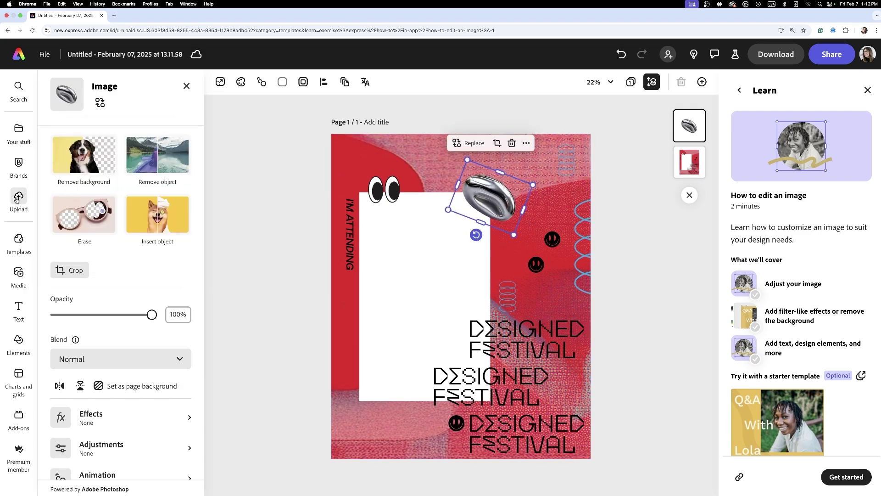
{"action": "left_click", "coordinate": [18, 199]}
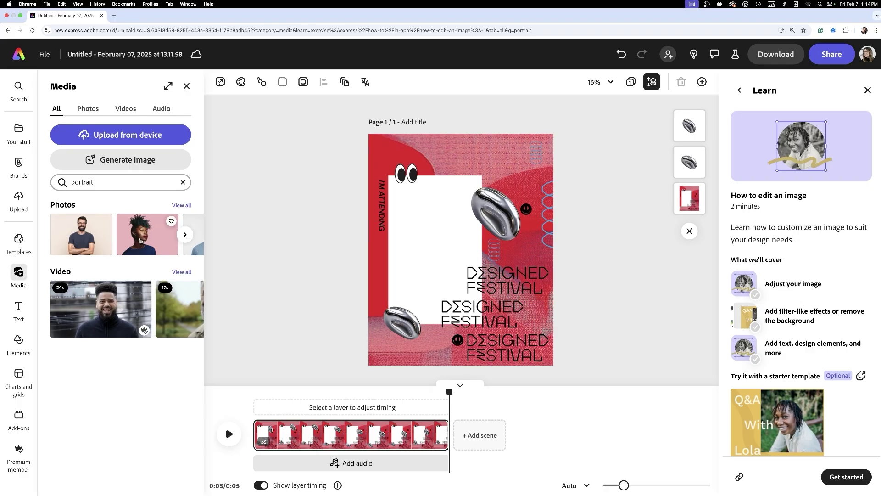
Step: Add the stock portrait of a woman on a pink background and resize it to cover the white frame
{"action": "scroll", "coordinate": [144, 239], "scroll_direction": "right", "scroll_amount": 3}
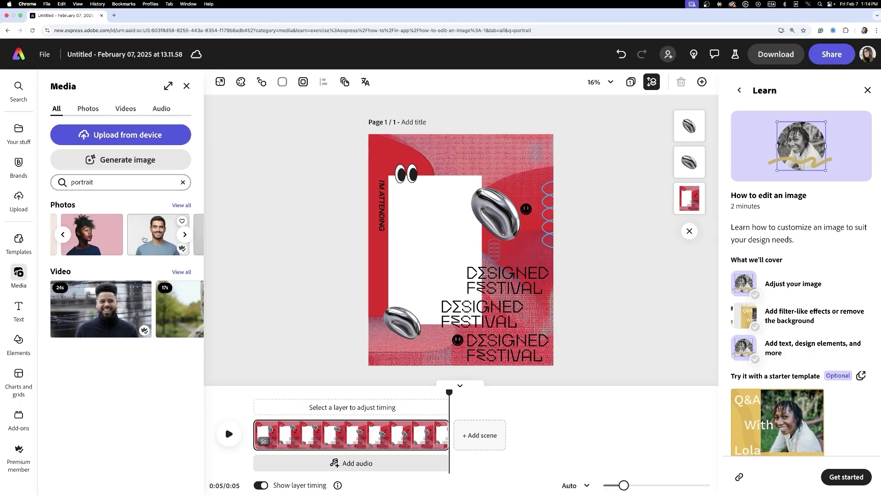
{"action": "left_click", "coordinate": [91, 246]}
{"action": "left_click_drag", "start_coordinate": [549, 279], "coordinate": [633, 332]}
{"action": "left_click_drag", "start_coordinate": [548, 277], "coordinate": [536, 278]}
{"action": "left_click_drag", "start_coordinate": [618, 252], "coordinate": [516, 250]}
{"action": "left_click_drag", "start_coordinate": [369, 250], "coordinate": [383, 249]}
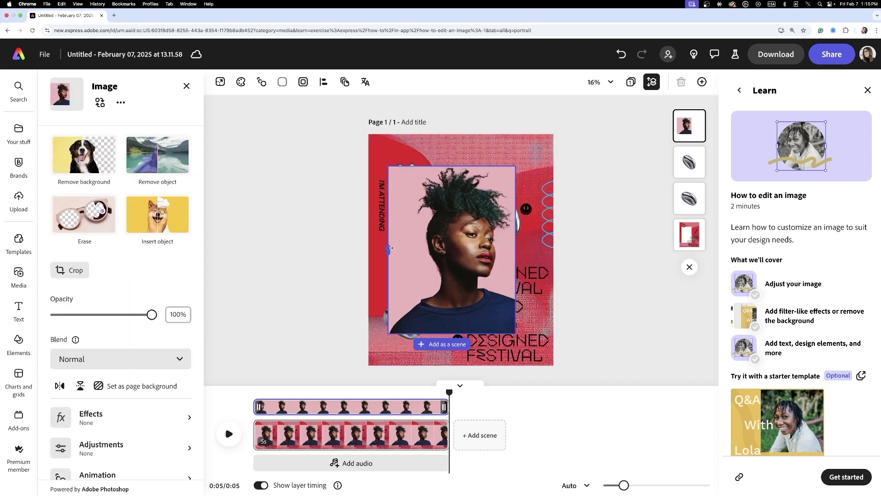
{"action": "left_click_drag", "start_coordinate": [449, 251], "coordinate": [428, 251]}
Step: Move the portrait layer beneath the red frame design and fine-tune its position inside the frame
{"action": "left_click_drag", "start_coordinate": [684, 128], "coordinate": [690, 242]}
{"action": "left_click_drag", "start_coordinate": [438, 247], "coordinate": [429, 250]}
{"action": "left_click", "coordinate": [627, 324]}
{"action": "left_click", "coordinate": [532, 266]}
{"action": "left_click", "coordinate": [611, 256]}
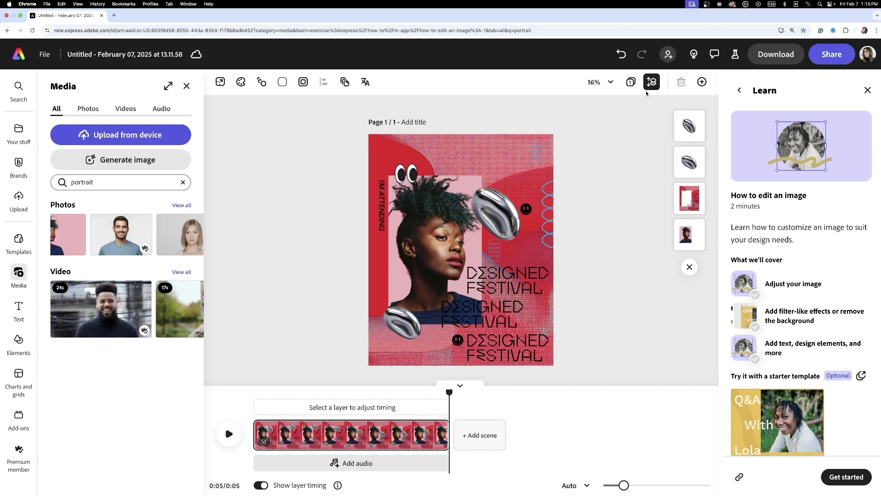
Step: Add a second page and upload the red carousel design ending in IG-2.png onto it
{"action": "left_click", "coordinate": [702, 83]}
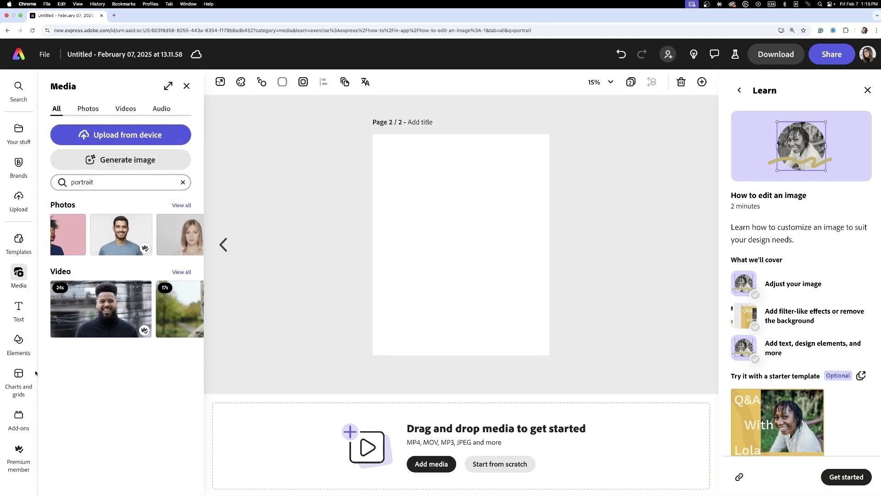
{"action": "left_click", "coordinate": [18, 201]}
{"action": "double_click", "coordinate": [326, 151]}
{"action": "left_click", "coordinate": [332, 258]}
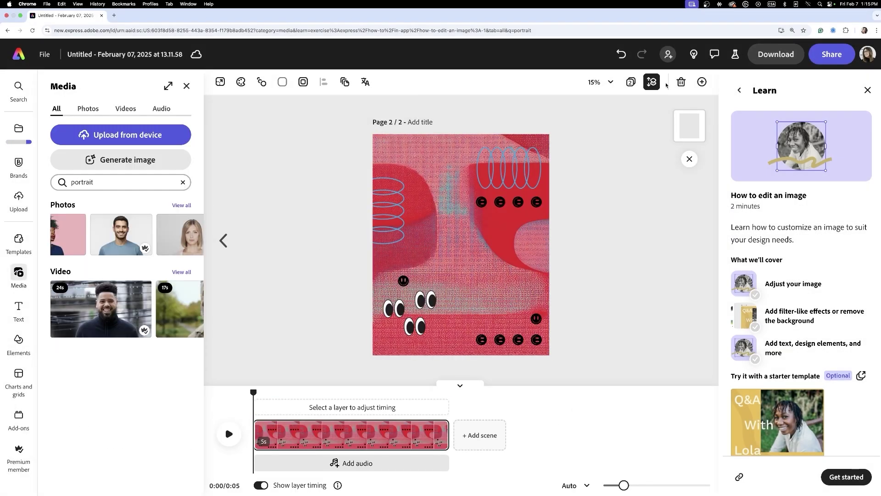
Step: Add a third page and upload the red "MY IDEAS CAN'T BE CONTAINED." design ending in IG-3.png onto it
{"action": "left_click", "coordinate": [702, 82]}
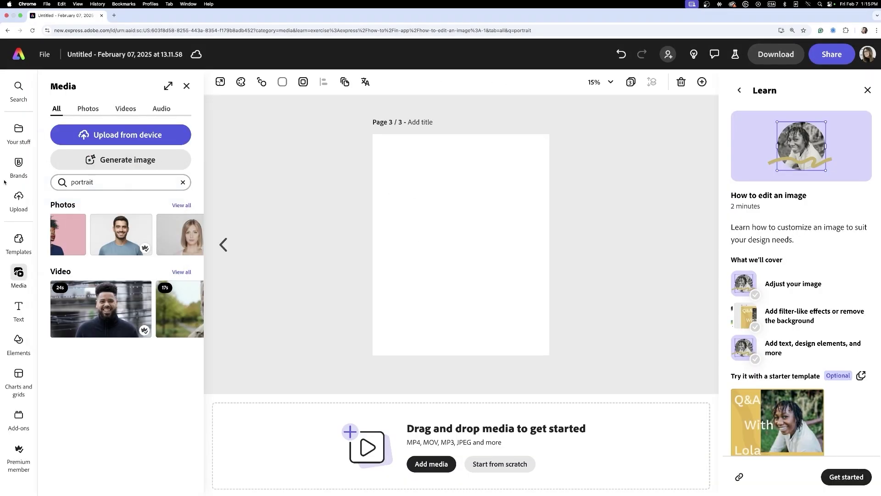
{"action": "left_click", "coordinate": [126, 135]}
{"action": "double_click", "coordinate": [374, 156]}
{"action": "left_click", "coordinate": [294, 211]}
Step: Add a fourth page and upload the blue "I'M A WORK IS IN PROGRESS." design onto it
{"action": "left_click", "coordinate": [630, 82]}
{"action": "left_click", "coordinate": [461, 200]}
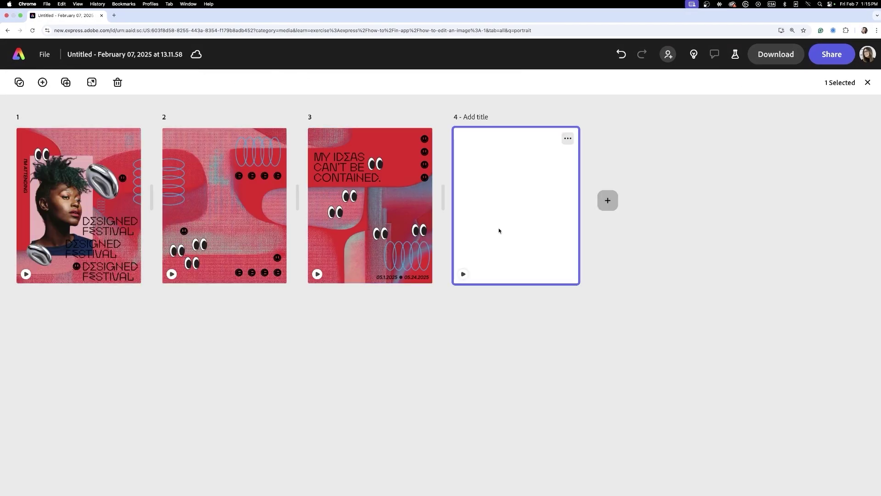
{"action": "left_click", "coordinate": [457, 150]}
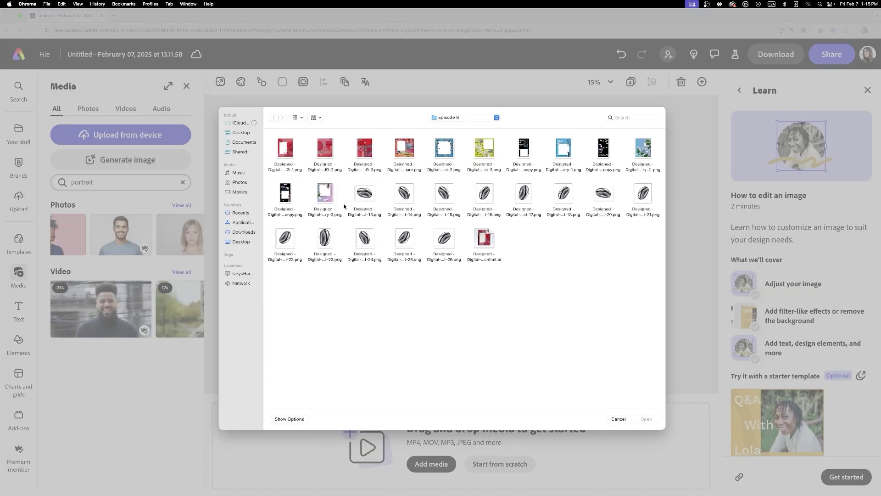
{"action": "double_click", "coordinate": [559, 158]}
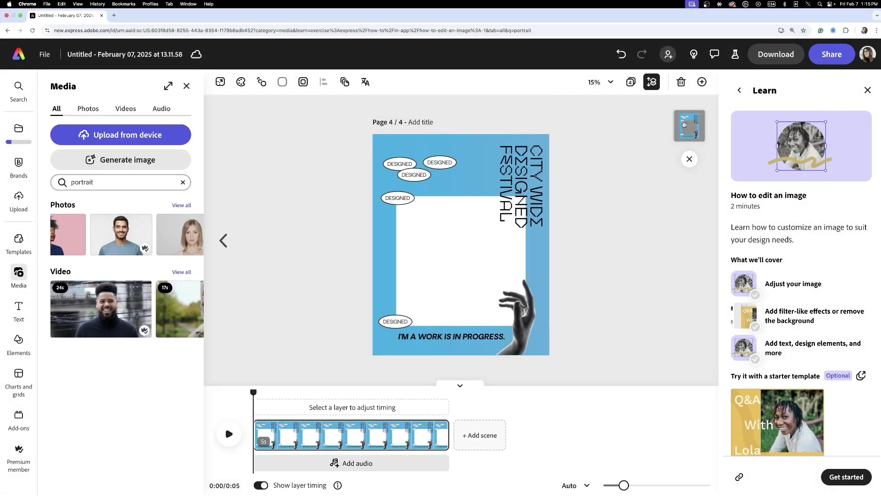
Step: Add a fifth page and upload the blue leaf design, the second of its series, onto it
{"action": "left_click", "coordinate": [630, 83]}
{"action": "left_click", "coordinate": [605, 200]}
{"action": "left_click", "coordinate": [628, 220]}
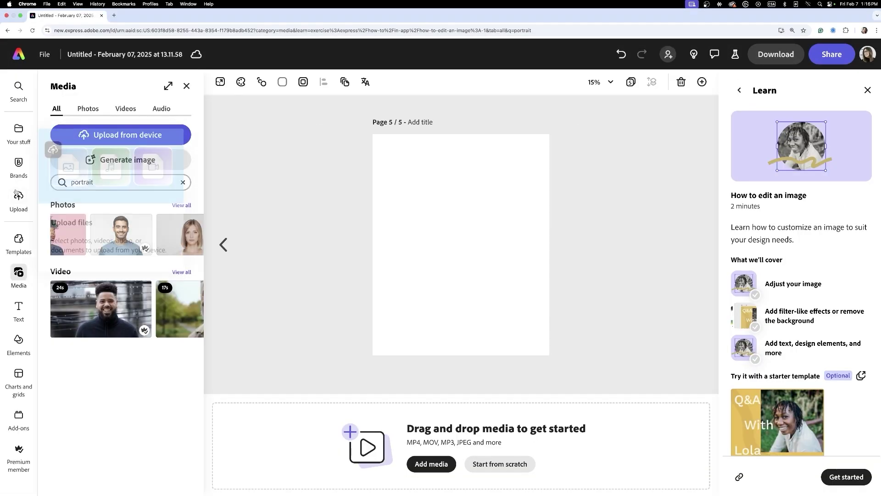
{"action": "left_click", "coordinate": [429, 147]}
{"action": "double_click", "coordinate": [642, 153]}
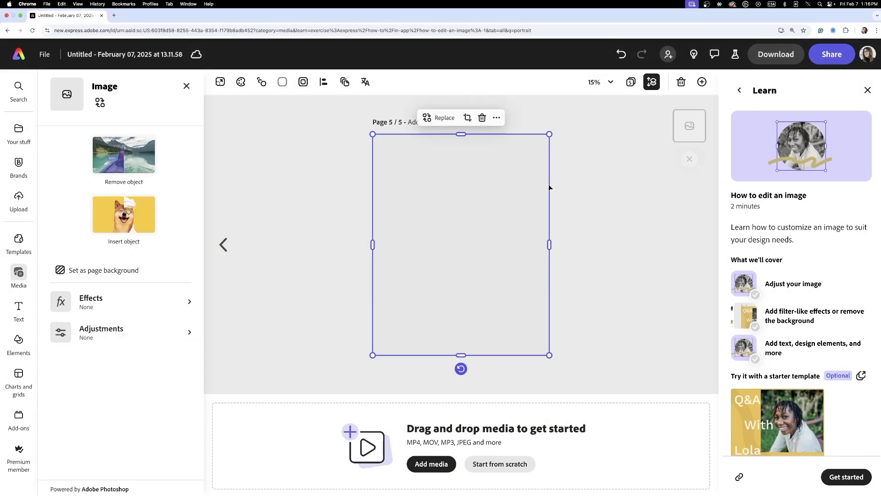
Step: Add a sixth page from the all-pages overview and place the chrome shape image on page 2
{"action": "left_click", "coordinate": [630, 83]}
{"action": "left_click", "coordinate": [756, 205]}
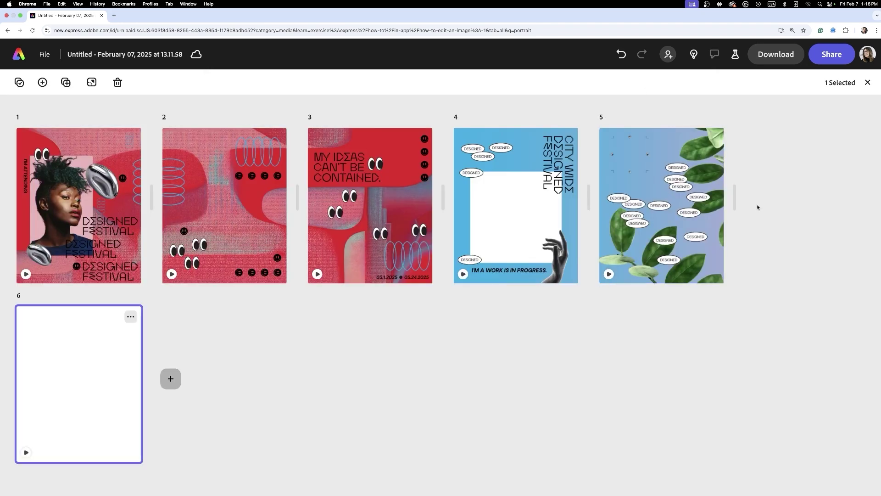
{"action": "left_click", "coordinate": [132, 359]}
{"action": "left_click", "coordinate": [10, 196]}
{"action": "double_click", "coordinate": [319, 194]}
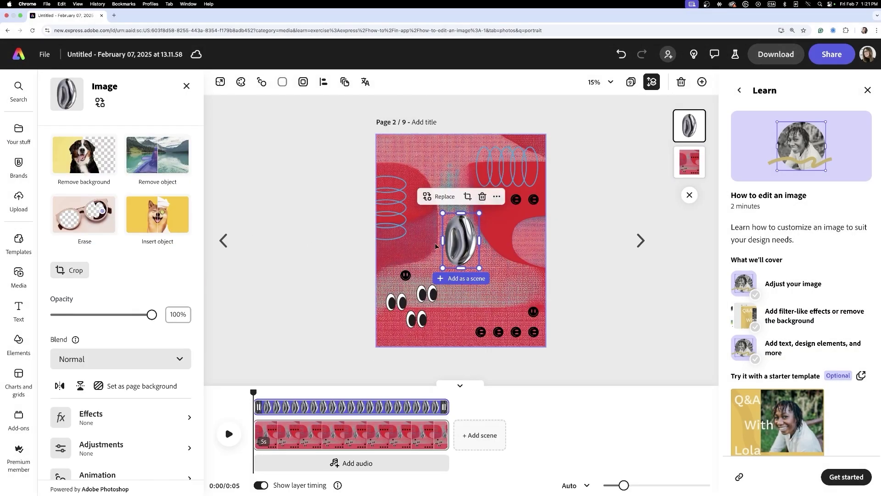
Step: Apply a looping Bob animation with speed 5 and intensity 55 to the chrome shape on page 2
{"action": "left_click", "coordinate": [92, 472]}
{"action": "left_click", "coordinate": [120, 158]}
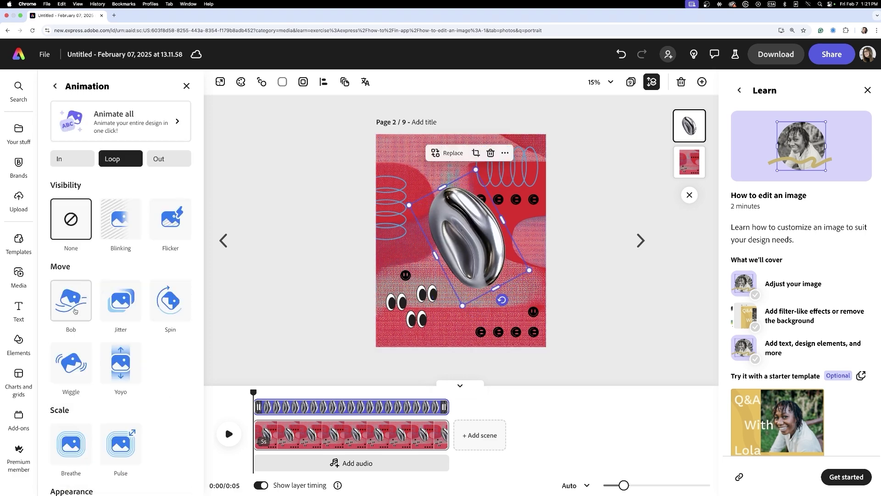
{"action": "left_click", "coordinate": [72, 301]}
{"action": "left_click", "coordinate": [71, 300]}
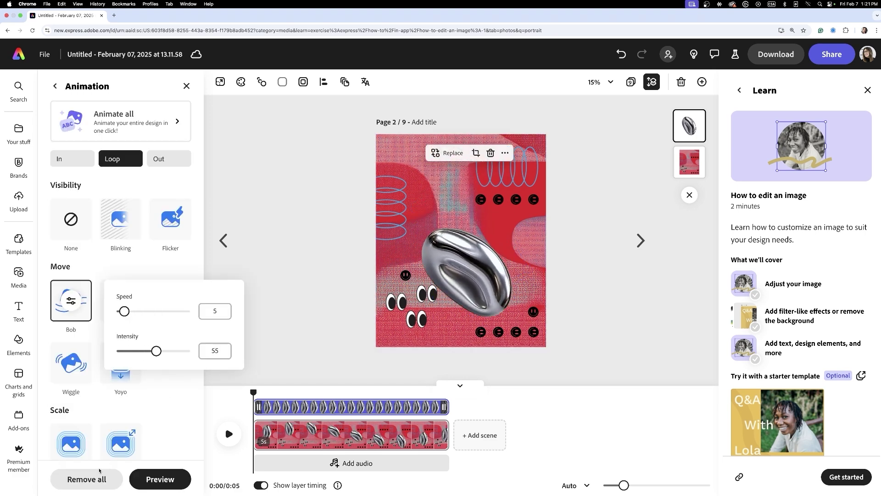
Step: Try the looping Spin animation and one further loop preset on page 2's chrome shape
{"action": "left_click", "coordinate": [170, 299]}
{"action": "scroll", "coordinate": [163, 358], "scroll_direction": "down", "scroll_amount": 1}
{"action": "left_click", "coordinate": [71, 277]}
{"action": "left_click", "coordinate": [71, 278]}
{"action": "left_click", "coordinate": [299, 367]}
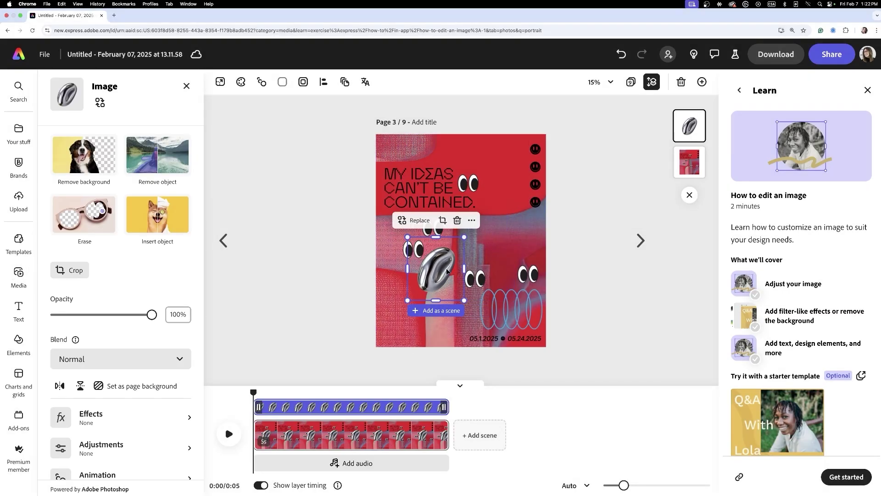
Step: Apply a looping Wiggle animation to the chrome shape on page 3 and play the page
{"action": "left_click", "coordinate": [91, 472]}
{"action": "left_click", "coordinate": [70, 365]}
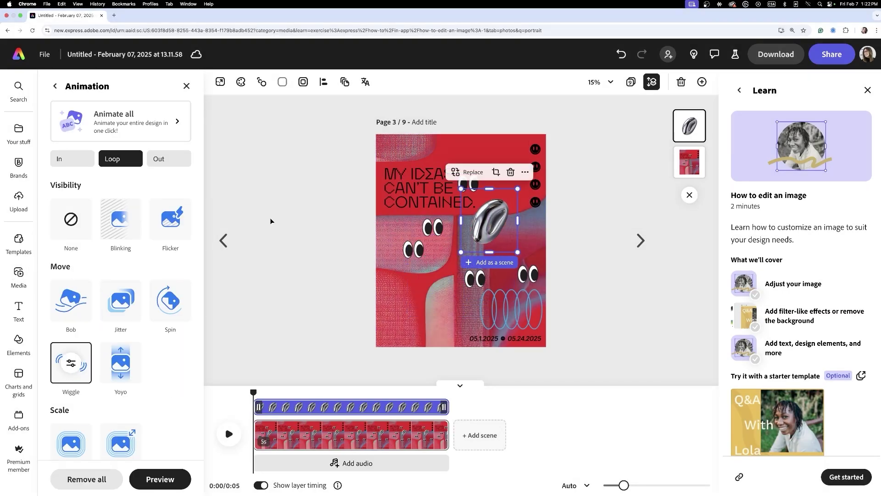
{"action": "left_click", "coordinate": [70, 366]}
{"action": "left_click", "coordinate": [403, 337]}
{"action": "left_click", "coordinate": [229, 434]}
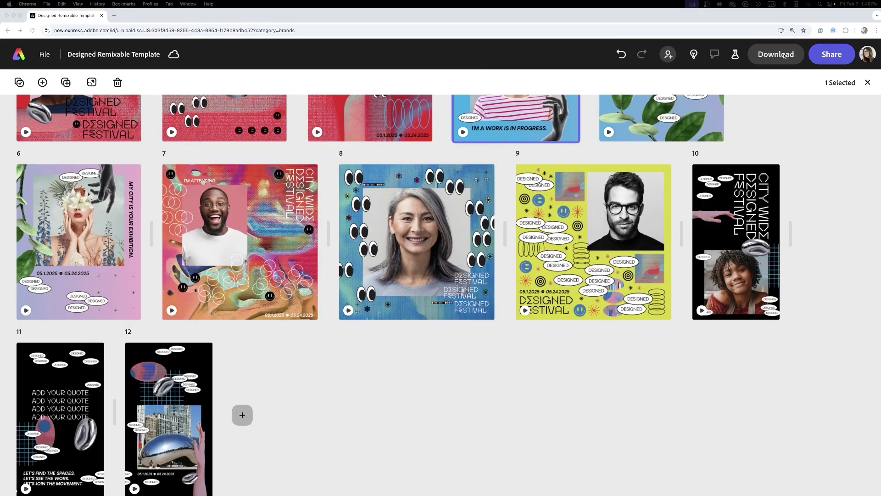
Step: Set up a template named Designed Remixable Template from the shared file and choose where it is saved
{"action": "left_click", "coordinate": [830, 55]}
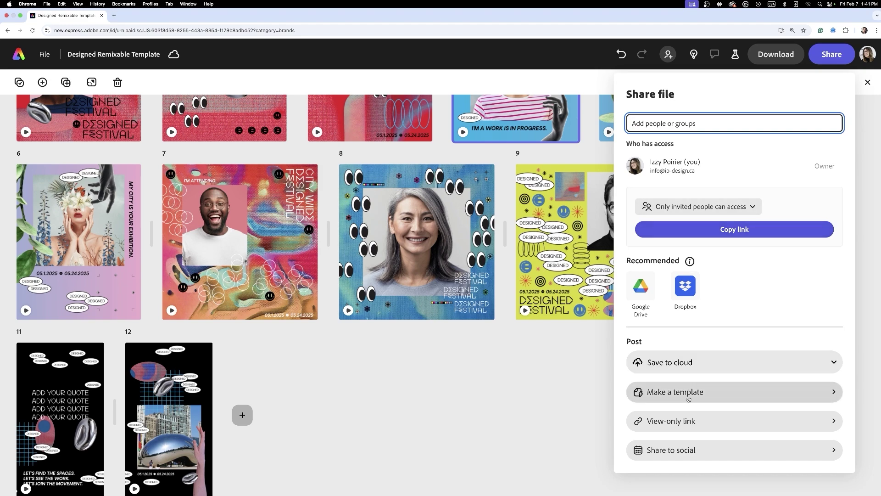
{"action": "left_click", "coordinate": [712, 392]}
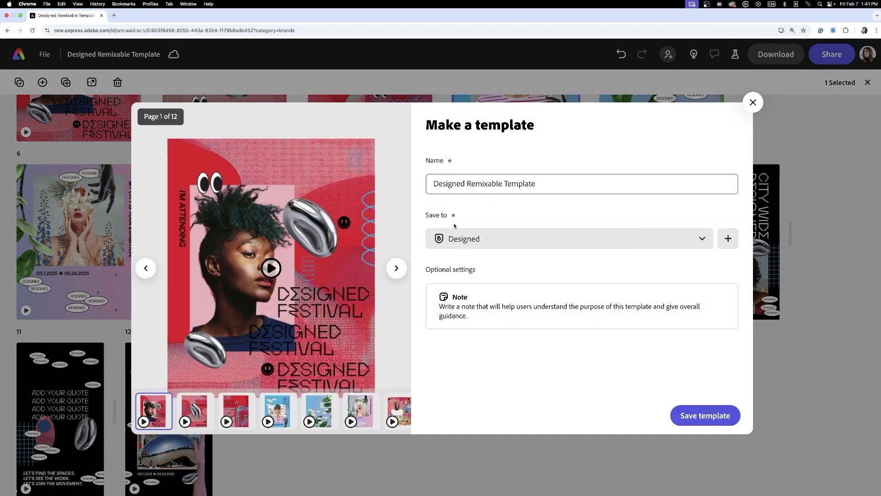
{"action": "left_click", "coordinate": [591, 241]}
{"action": "left_click", "coordinate": [522, 292]}
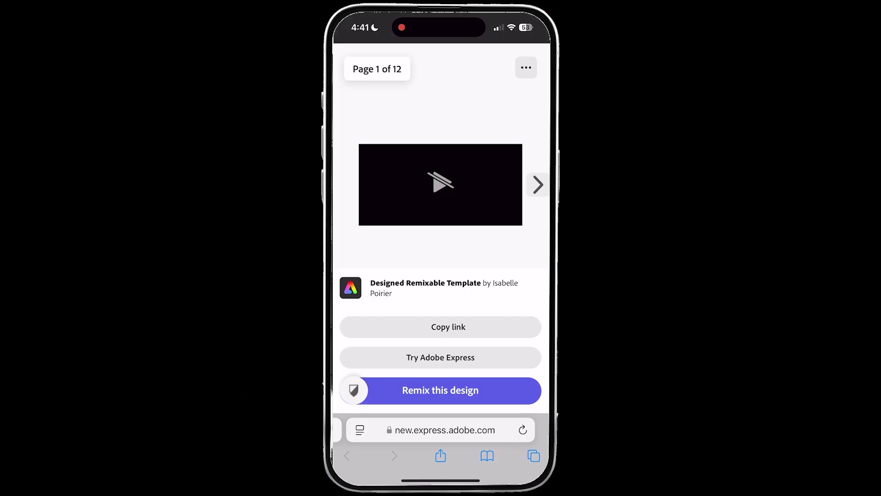
Step: Open the shared Designed Remixable Template for remixing on the phone and play its first page
{"action": "left_click", "coordinate": [441, 390]}
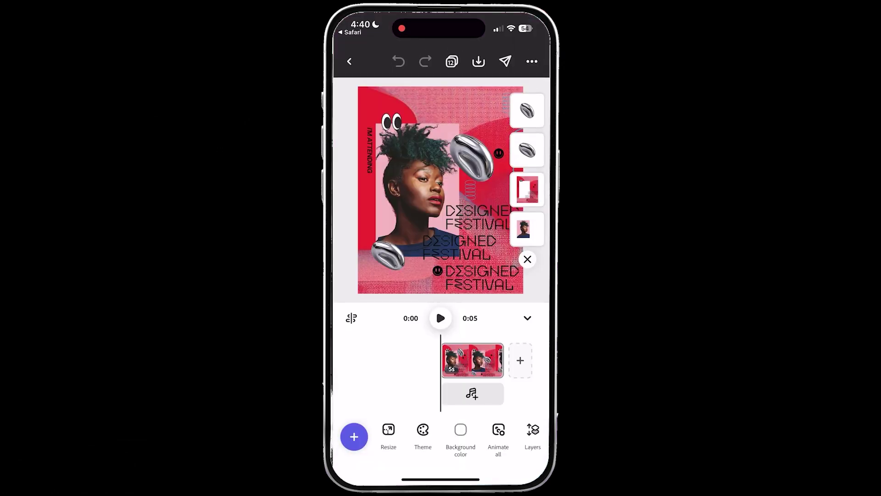
{"action": "left_click", "coordinate": [440, 318]}
Step: Replace the portrait on page 1 with the device photo of a woman in a blue shirt holding her hands under her chin
{"action": "left_click", "coordinate": [415, 197]}
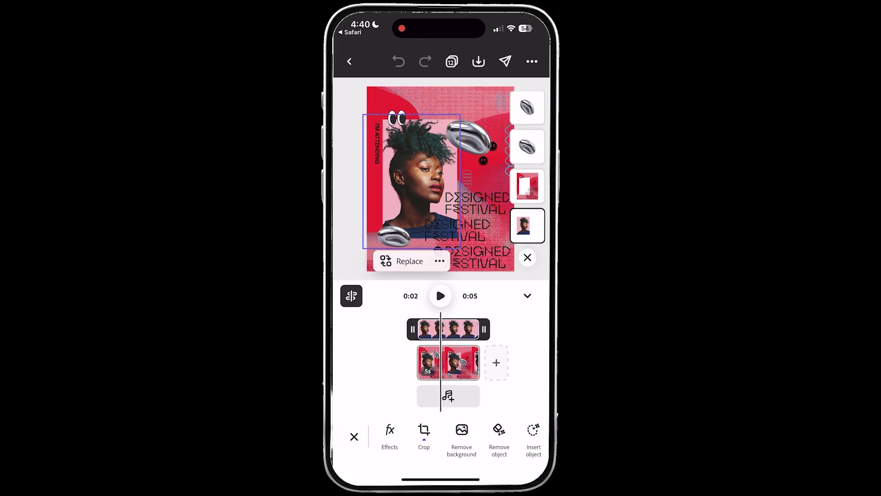
{"action": "left_click", "coordinate": [413, 261]}
{"action": "left_click", "coordinate": [441, 311]}
{"action": "left_click", "coordinate": [417, 230]}
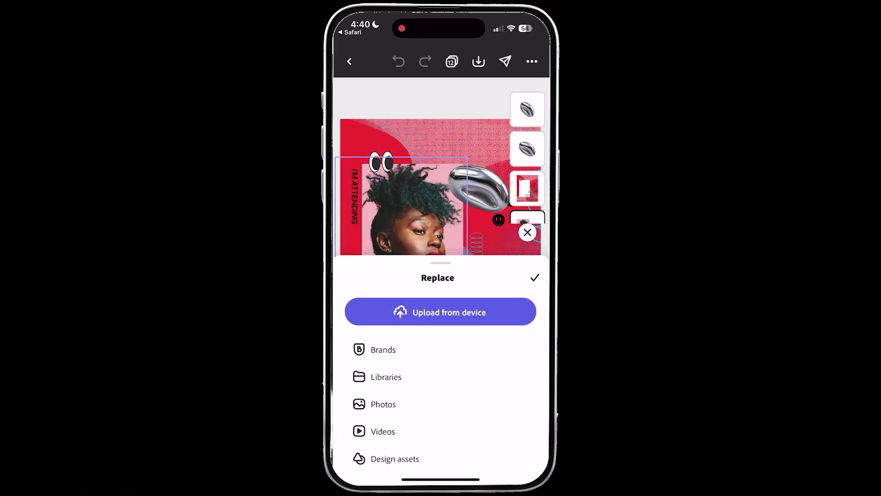
{"action": "scroll", "coordinate": [440, 275], "scroll_direction": "down", "scroll_amount": 3}
{"action": "scroll", "coordinate": [441, 275], "scroll_direction": "down", "scroll_amount": 5}
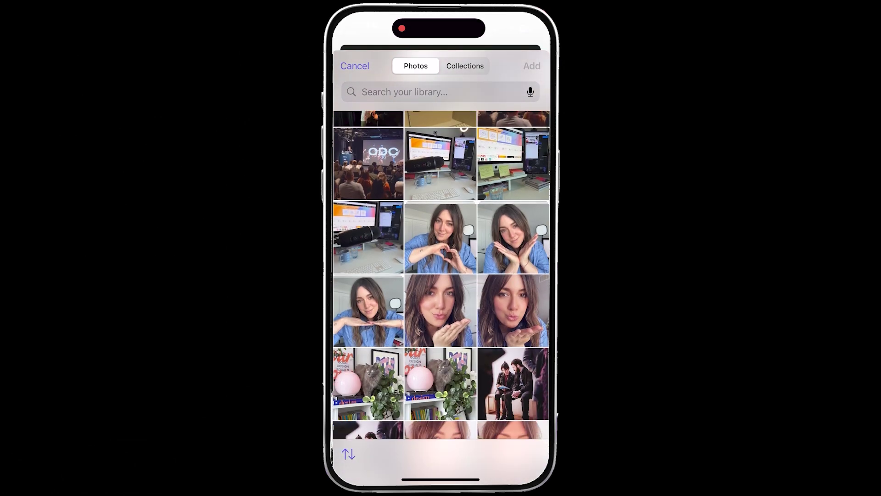
{"action": "left_click", "coordinate": [513, 238]}
{"action": "left_click", "coordinate": [532, 66]}
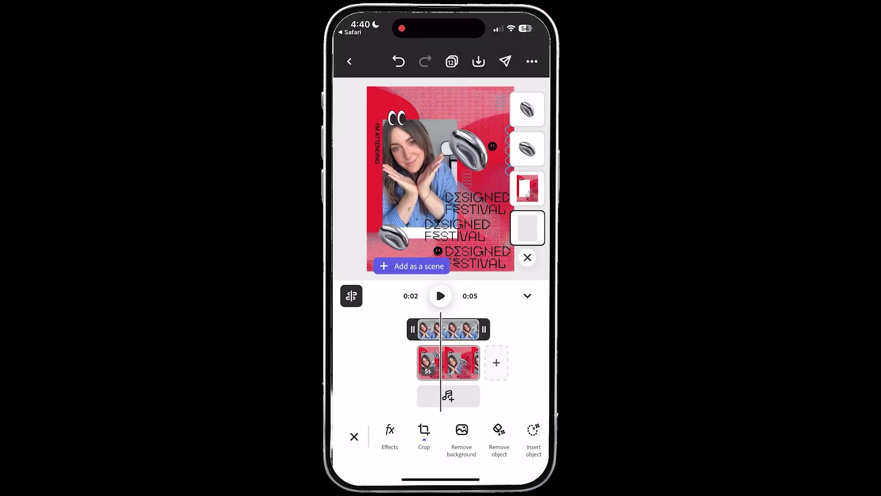
Step: Nudge the new portrait photo slightly within page 1 and deselect it
{"action": "left_click_drag", "start_coordinate": [415, 184], "coordinate": [421, 184]}
{"action": "right_click", "coordinate": [417, 184]}
{"action": "left_click", "coordinate": [350, 183]}
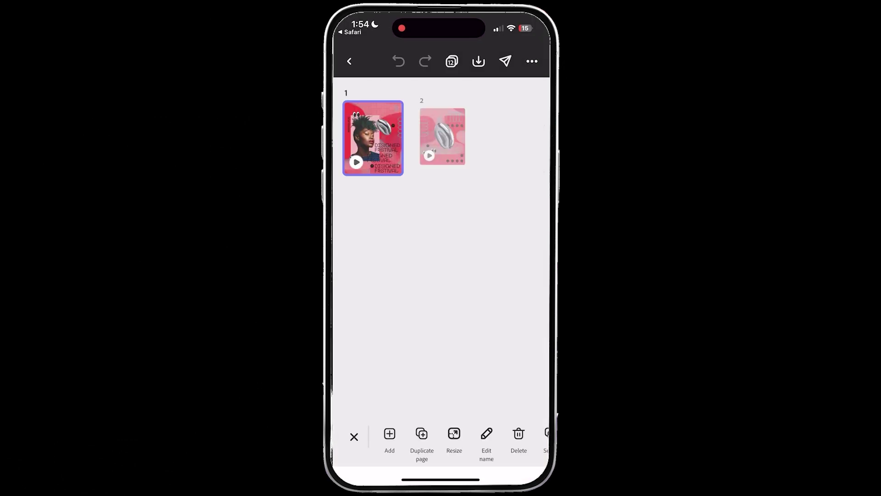
Step: Go to the black quote page and delete all of its "ADD YOUR QUOTE" placeholder text
{"action": "scroll", "coordinate": [441, 248], "scroll_direction": "down", "scroll_amount": 5}
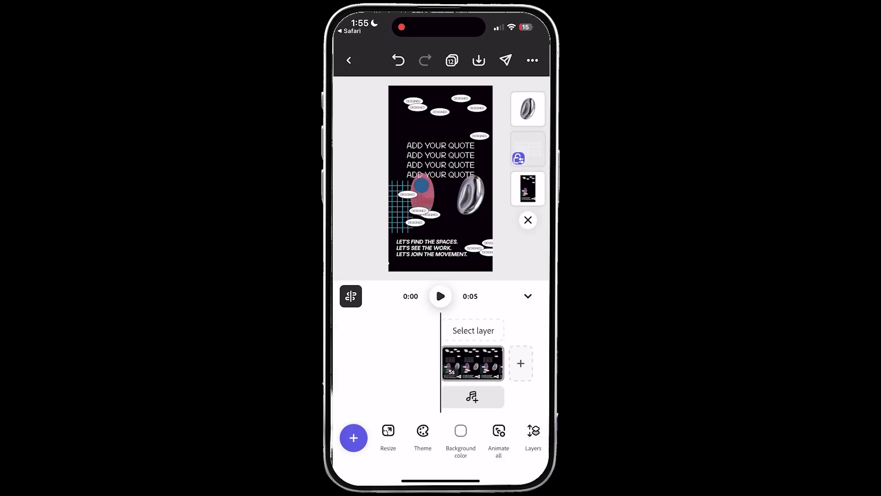
{"action": "left_click", "coordinate": [440, 158]}
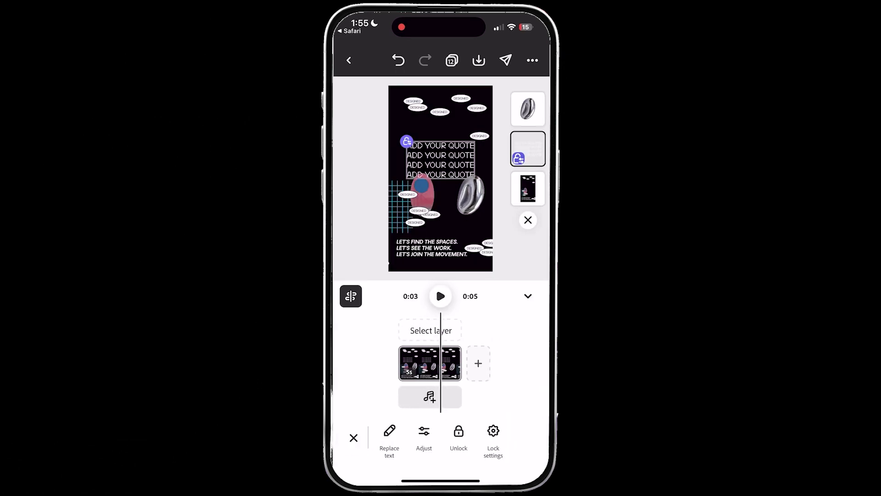
{"action": "double_click", "coordinate": [436, 156]}
{"action": "double_click", "coordinate": [476, 165]}
{"action": "key", "text": "BackSpace"}
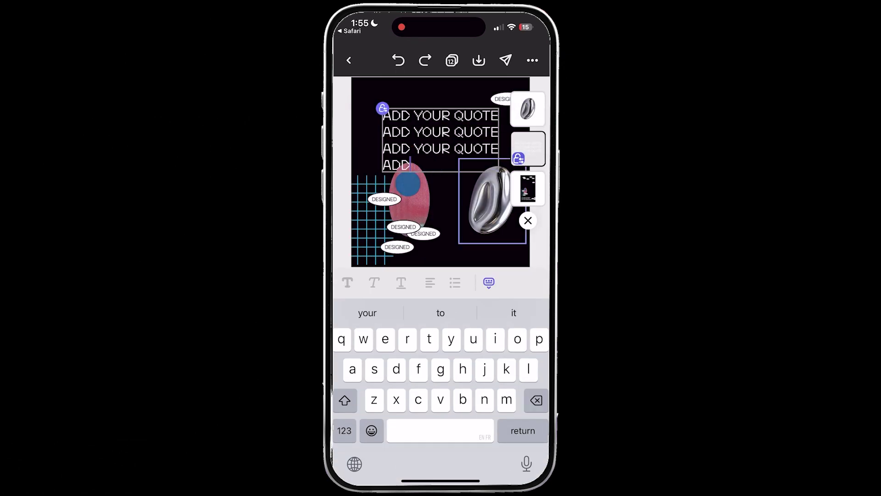
{"action": "key", "text": "BackSpace"}
{"action": "key", "text": "BackSpace"}
{"action": "key", "text": "BackSpace"}
{"action": "key", "text": "BackSpace"}
{"action": "key", "text": "BackSpace"}
{"action": "key", "text": "BackSpace"}
{"action": "key", "text": "BackSpace"}
{"action": "key", "text": "BackSpace"}
{"action": "key", "text": "BackSpace"}
{"action": "key", "text": "BackSpace"}
{"action": "key", "text": "BackSpace"}
{"action": "key", "text": "BackSpace"}
{"action": "key", "text": "BackSpace"}
{"action": "key", "text": "BackSpace"}
{"action": "key", "text": "BackSpace"}
{"action": "key", "text": "BackSpace"}
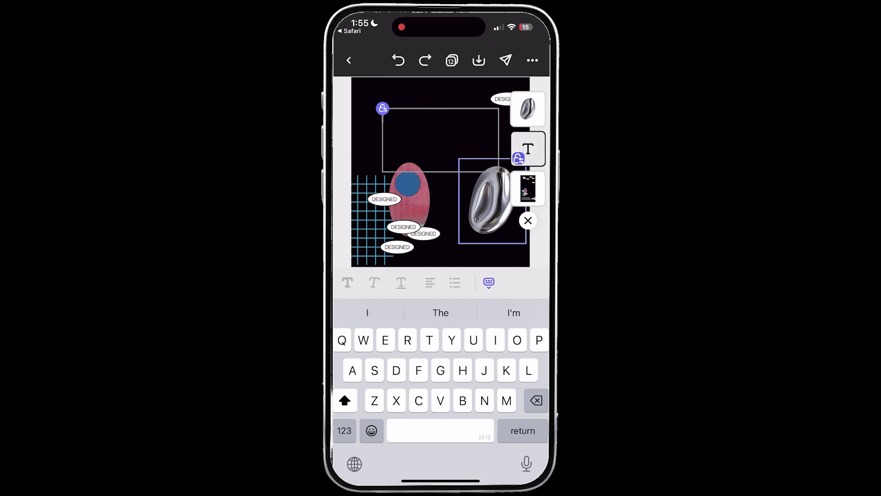
Step: Enter the quote "ART & DESIGN ARE MEANT TO COEXIST. NOT TO BE SEPARATED." and play the page
{"action": "type", "text": "ART & DESIGN ARE MEANT "}
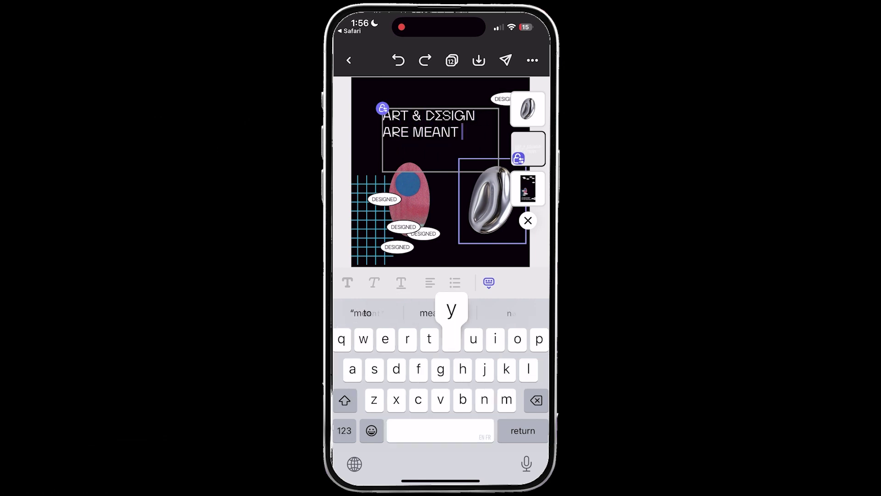
{"action": "type", "text": "TO COEXIST. NOT TO"}
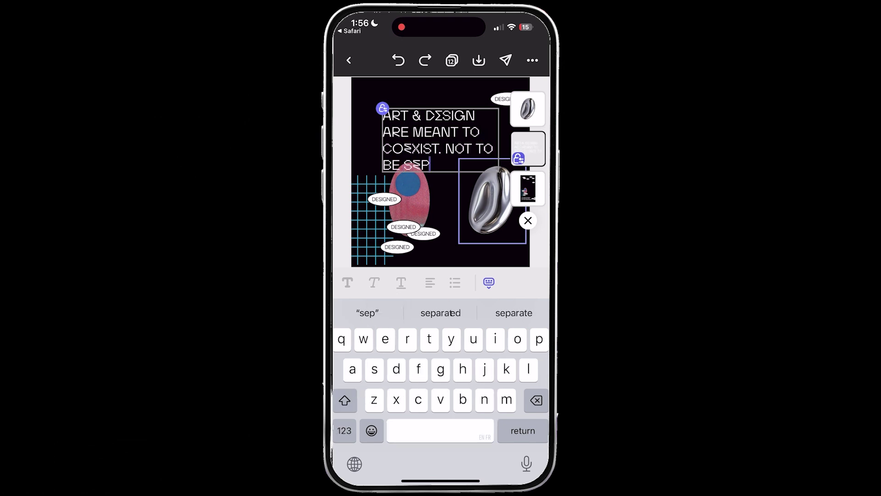
{"action": "type", "text": " BE SEPARATED. B"}
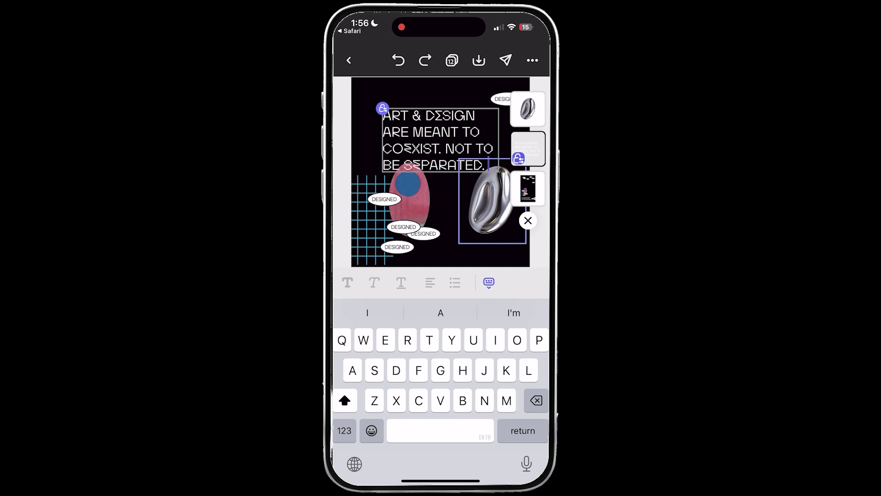
{"action": "left_click", "coordinate": [490, 202]}
{"action": "left_click", "coordinate": [440, 296]}
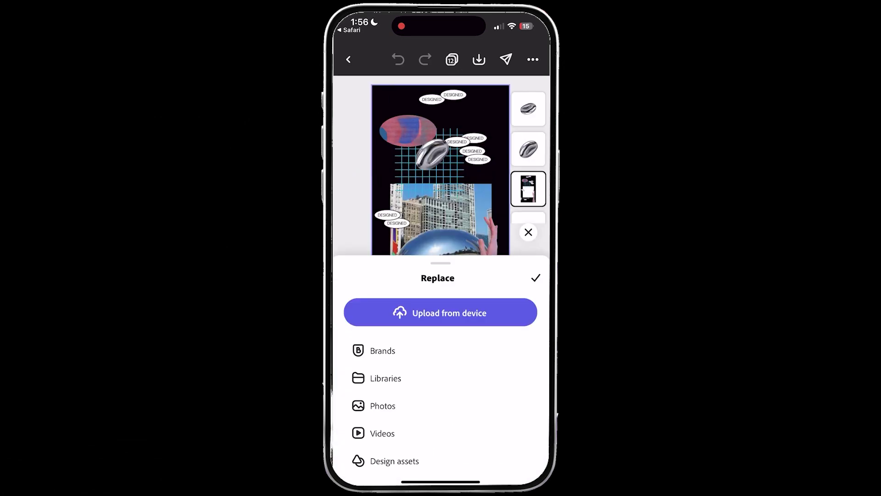
Step: Replace the city photo on the last black page with a walking video from the device and play the page
{"action": "left_click", "coordinate": [440, 312]}
{"action": "left_click", "coordinate": [417, 232]}
{"action": "scroll", "coordinate": [441, 275], "scroll_direction": "up", "scroll_amount": 10}
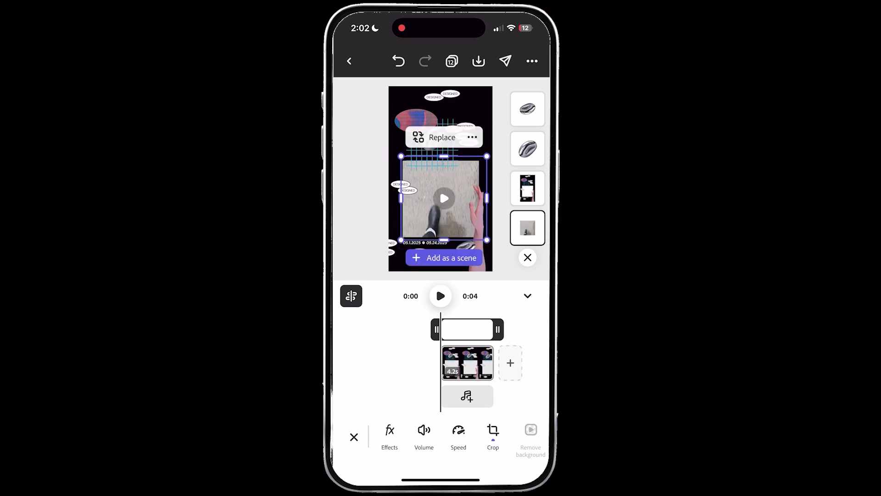
{"action": "left_click", "coordinate": [440, 296]}
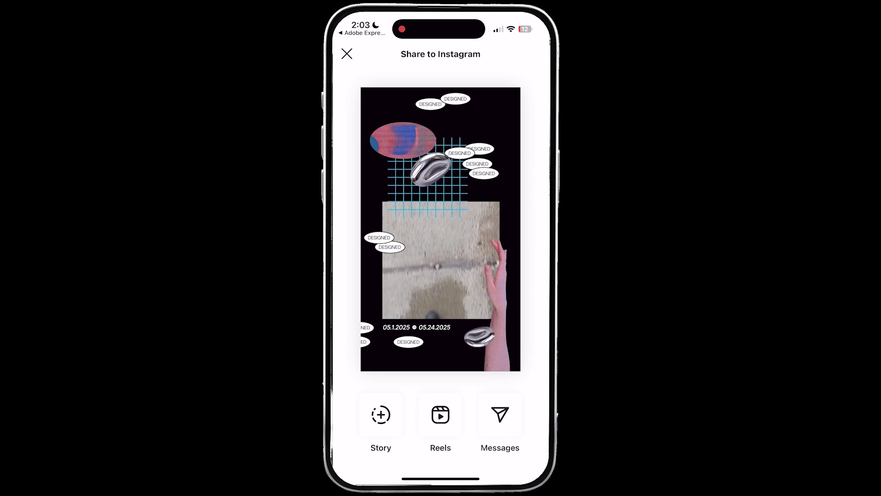
Step: Choose to share the finished video page to Instagram as a Story
{"action": "left_click", "coordinate": [380, 415]}
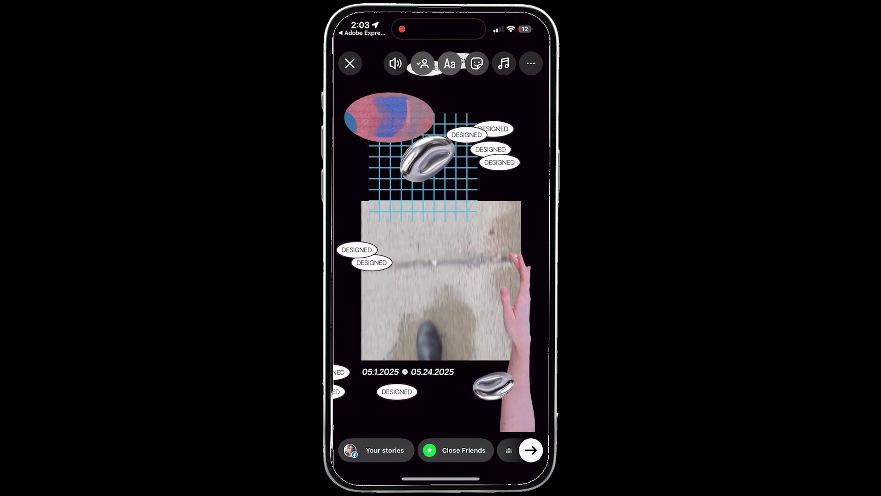